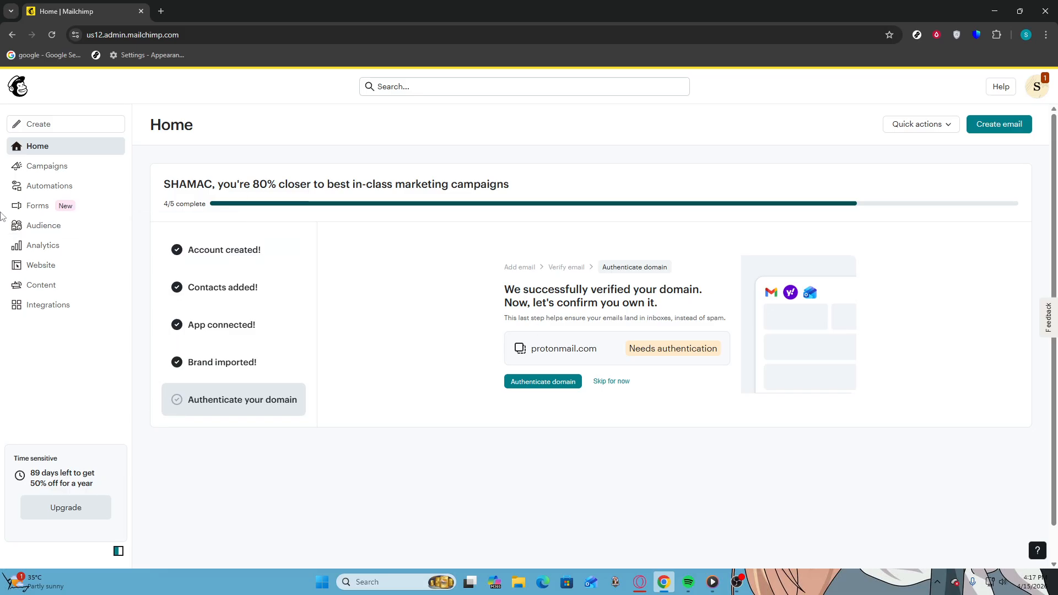
From Audience, open the Add a single contact form and select the Email Address field
left_click(19, 230)
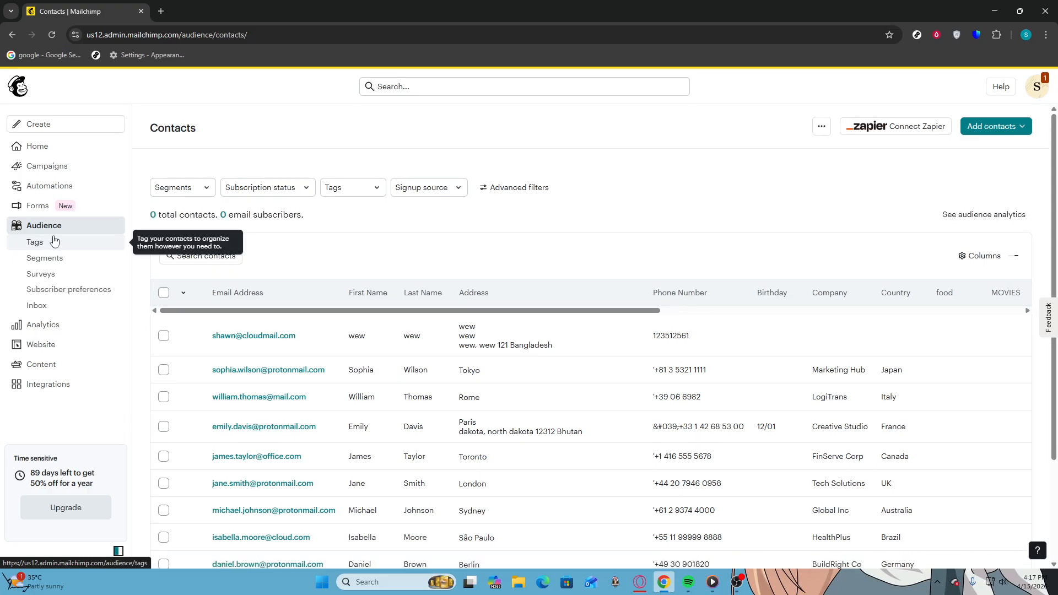
left_click(1000, 128)
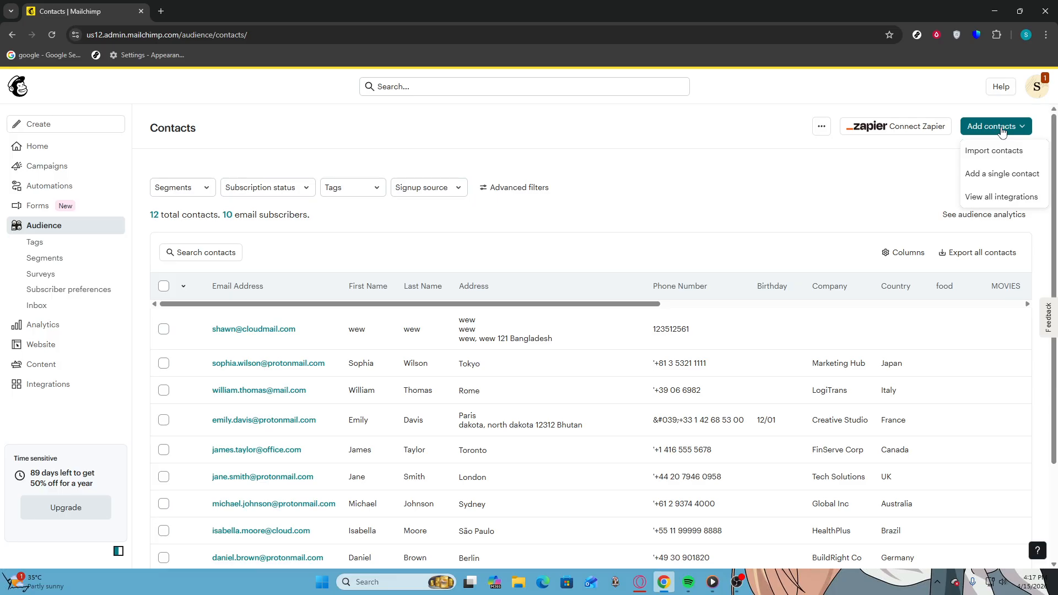
left_click(1012, 172)
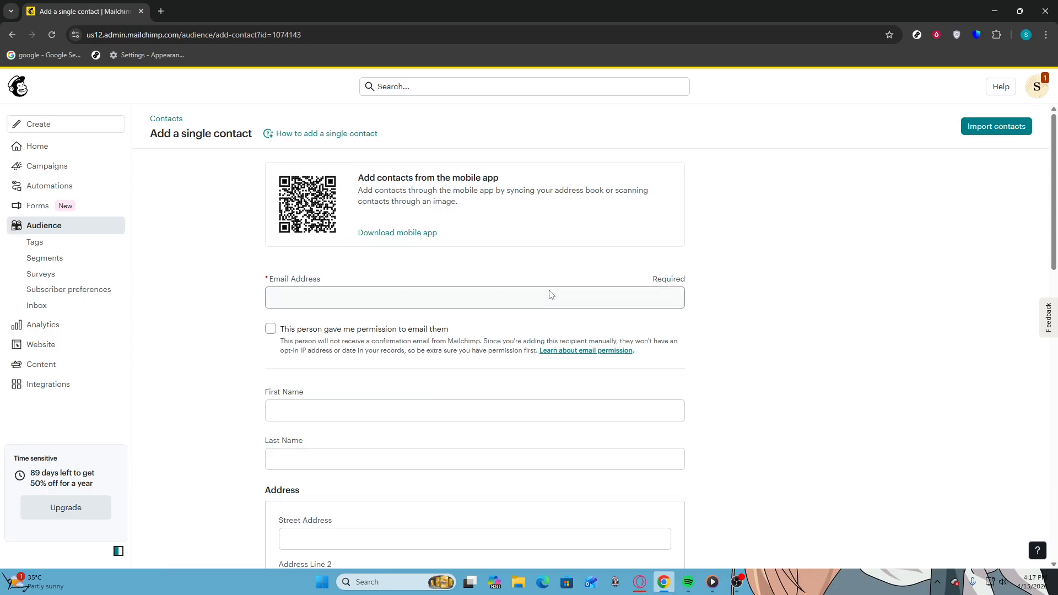
left_click(299, 296)
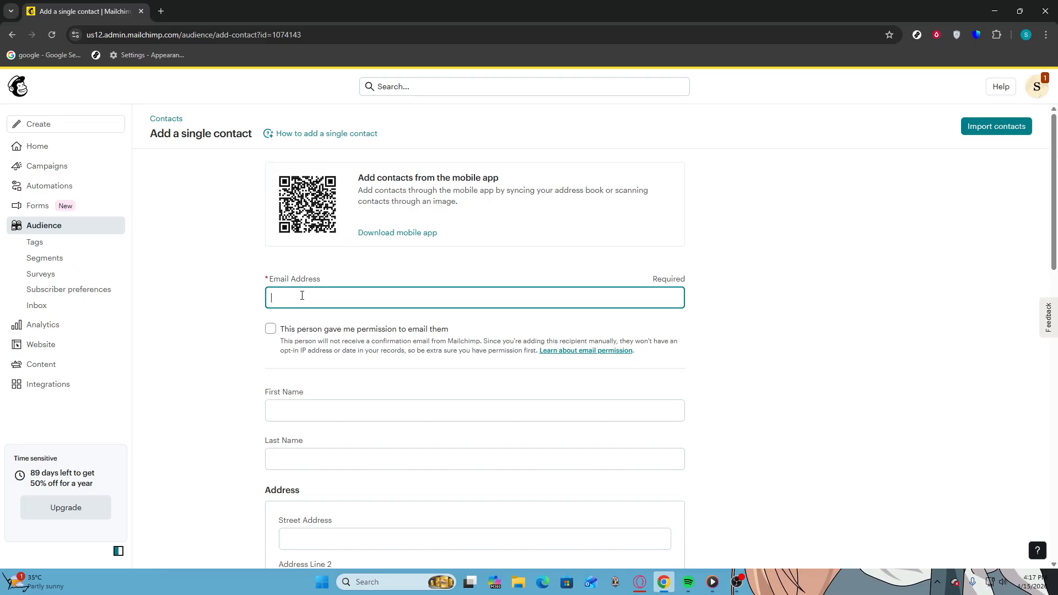
Enter the contact's email address, first name and last name in the form
left_click(317, 411)
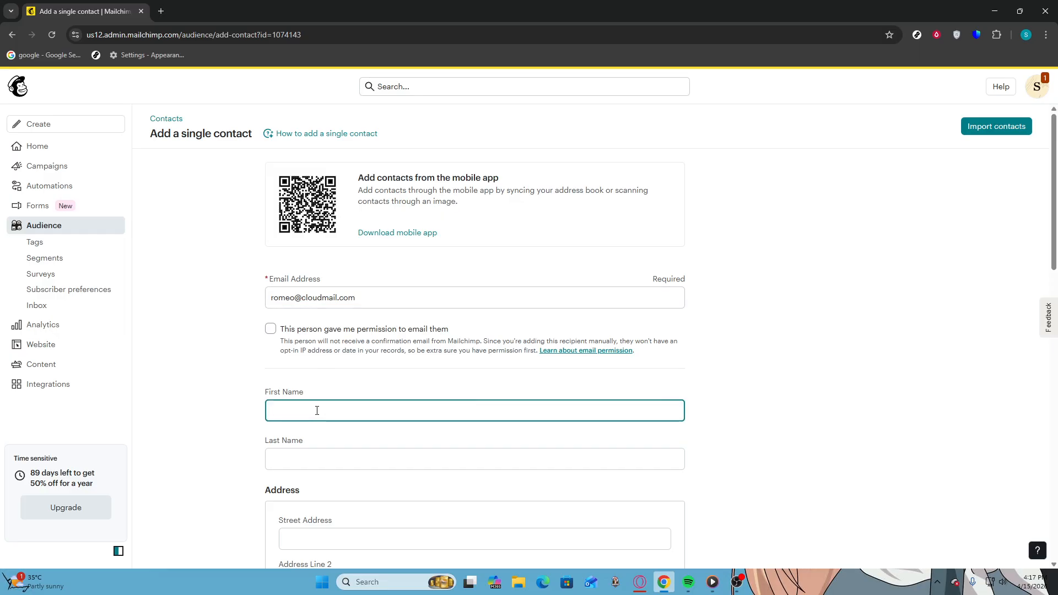
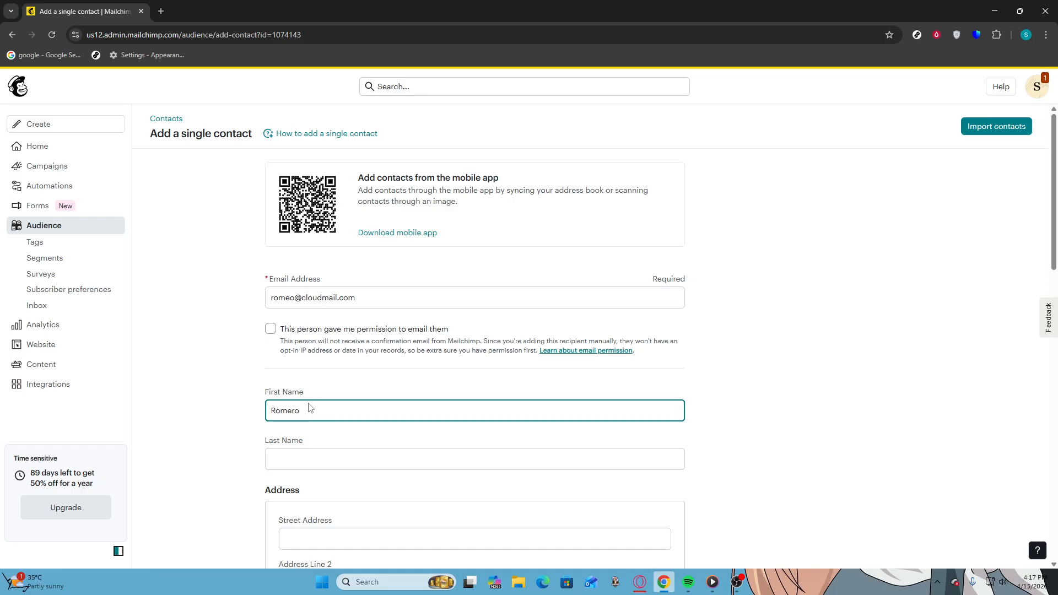
left_click(309, 448)
left_click(310, 452)
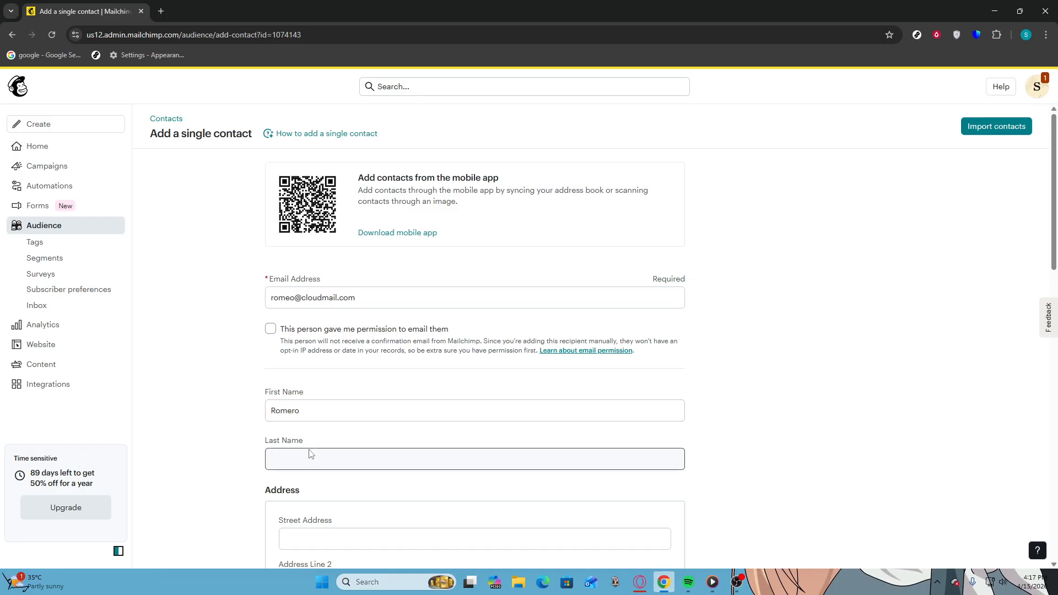
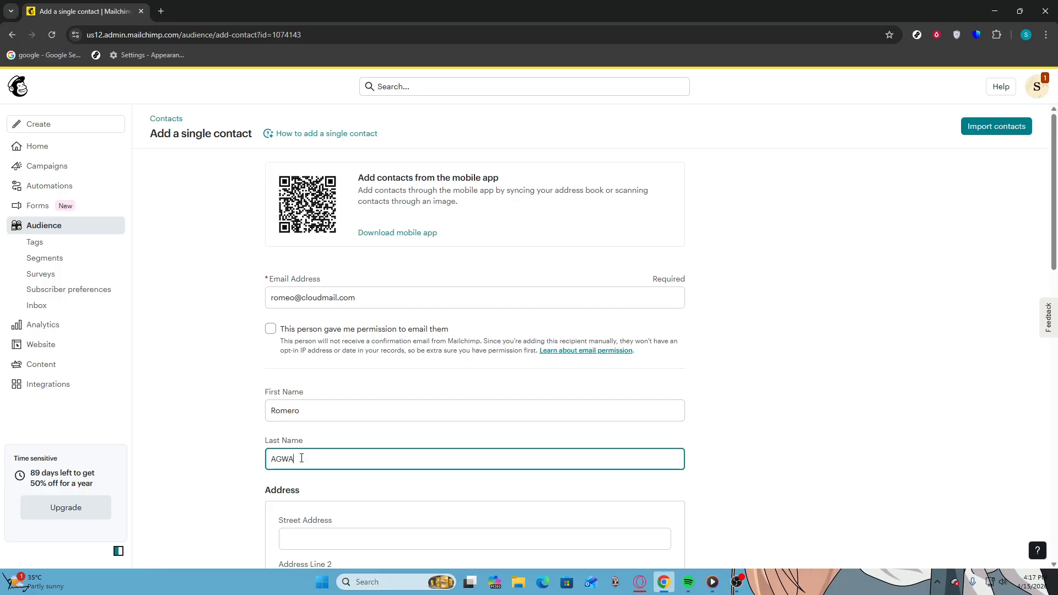
scroll(354, 453, "down", 3)
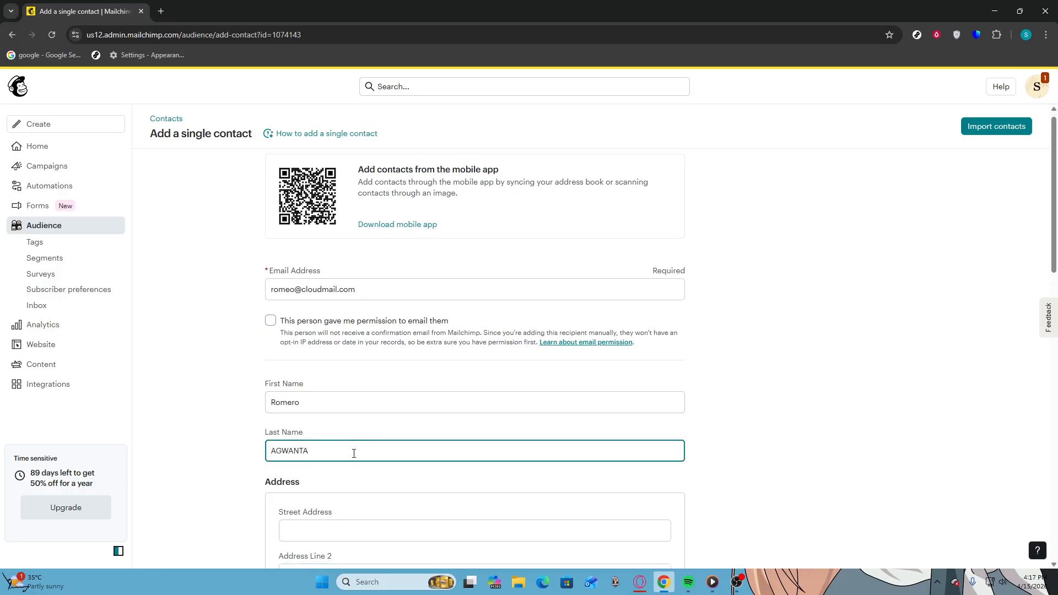
Enter the contact's street address and city, and choose Bahamas as the country
left_click(315, 368)
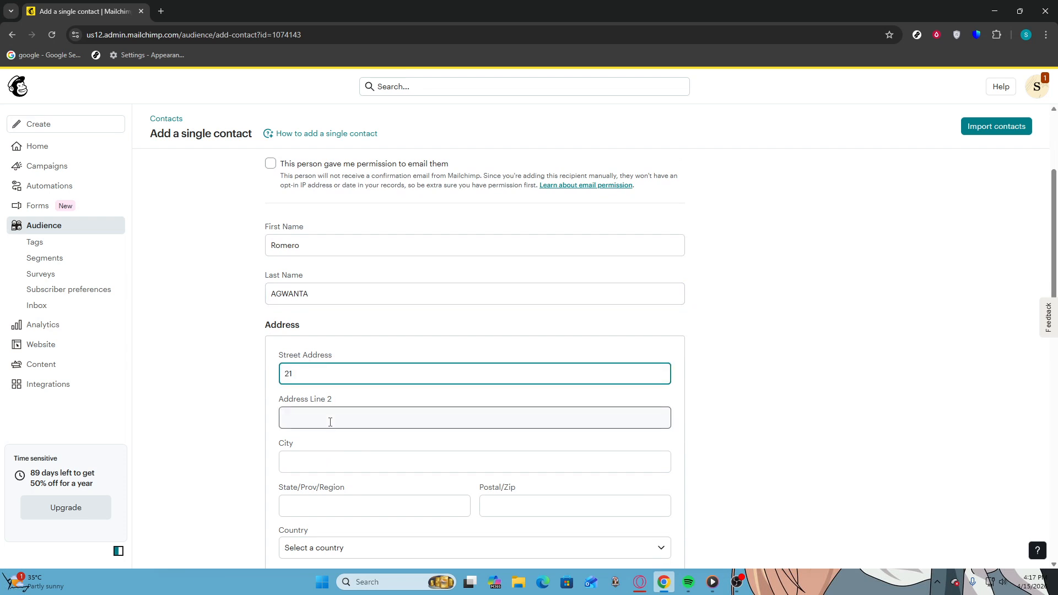
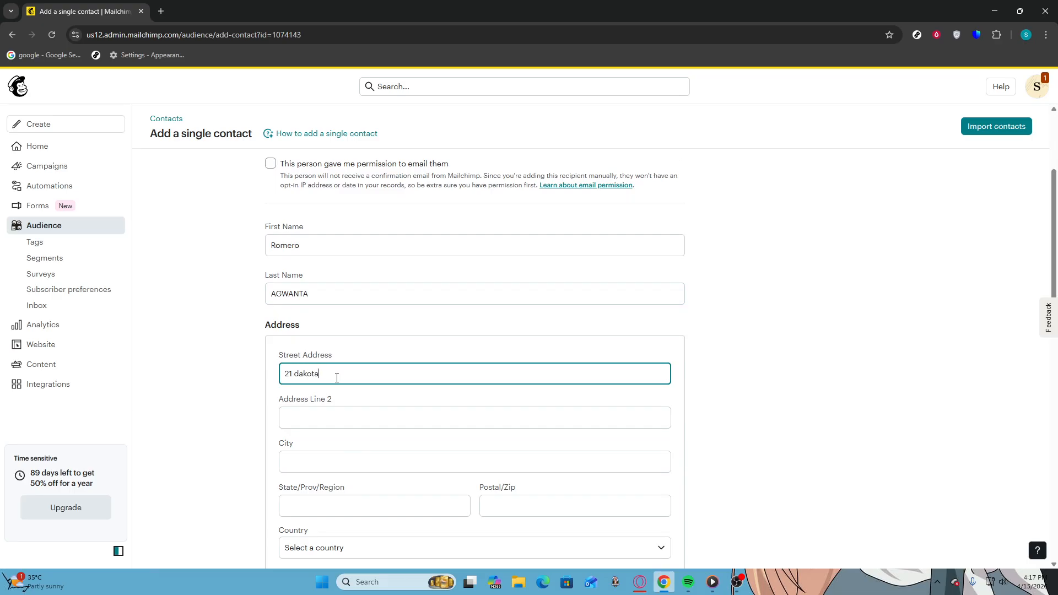
scroll(326, 376, "down", 3)
left_click(333, 296)
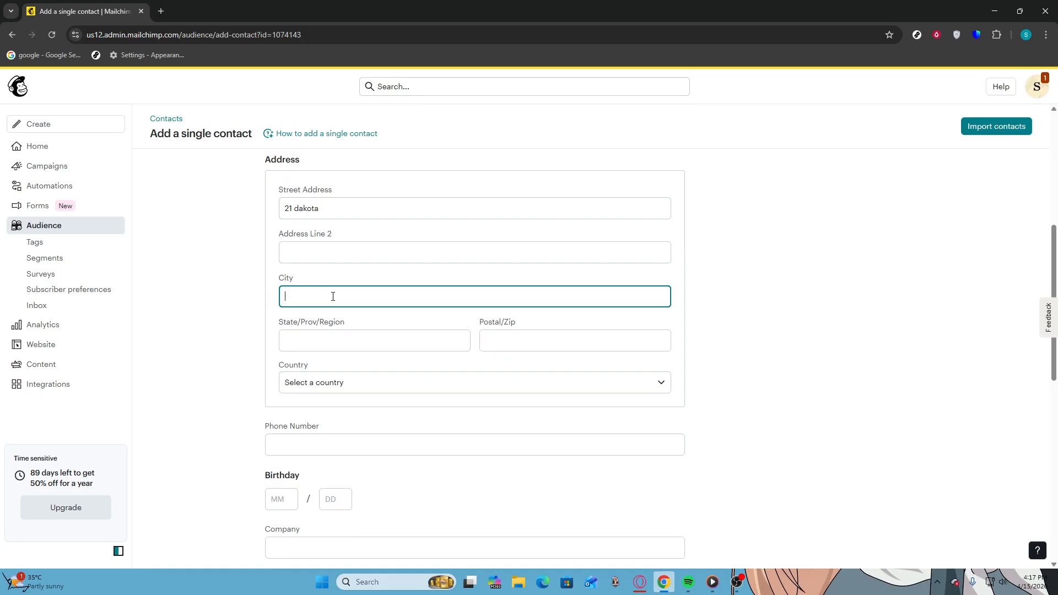
left_click(425, 387)
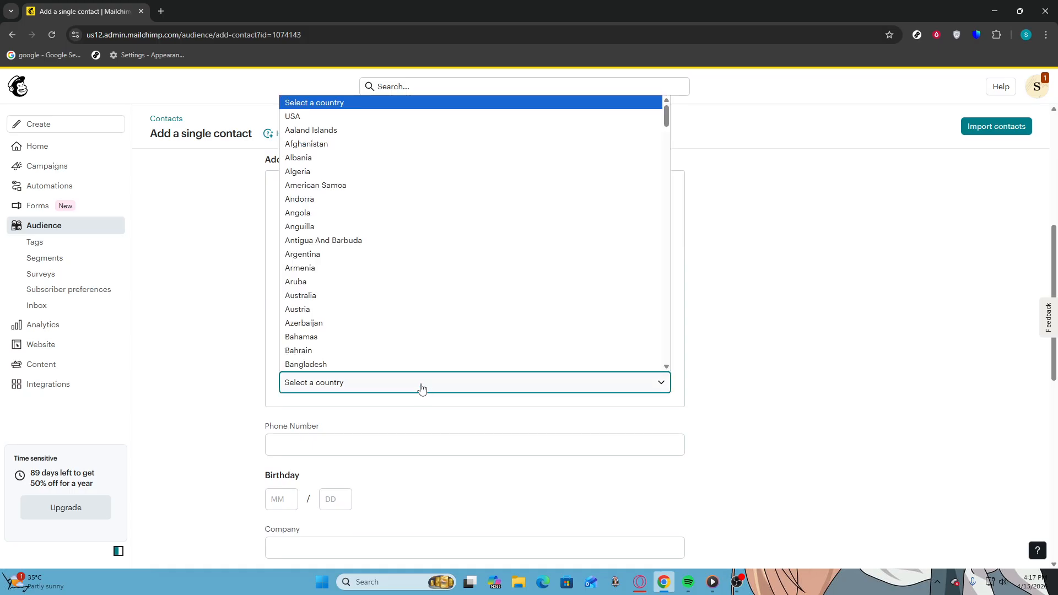
left_click(380, 344)
left_click(347, 341)
left_click(344, 298)
type("wew")
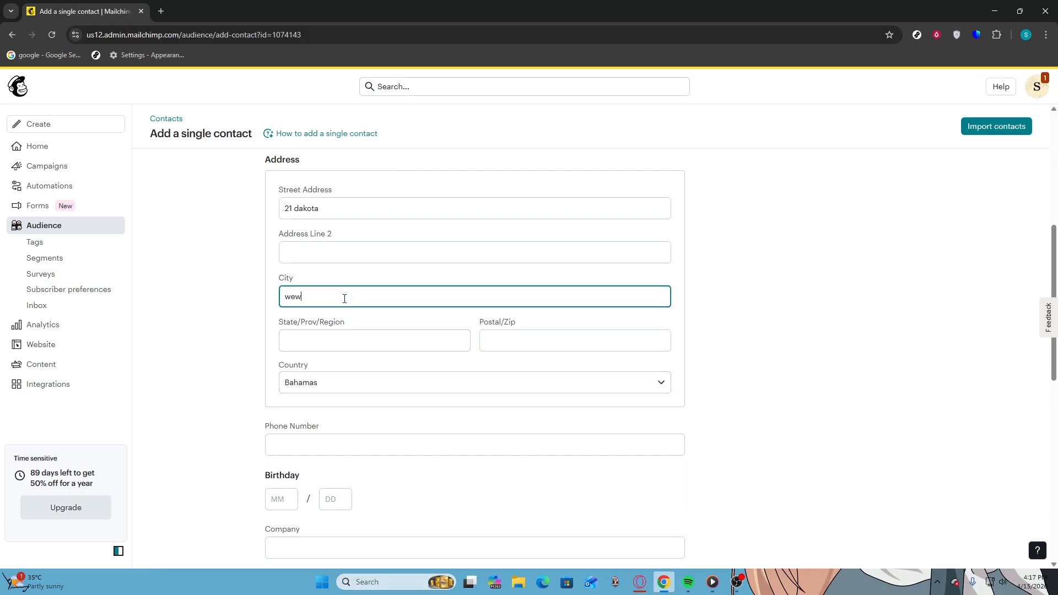
Fill in the contact's state/region, postal code and phone number
left_click(337, 343)
type("wew")
left_click(542, 337)
type("564512")
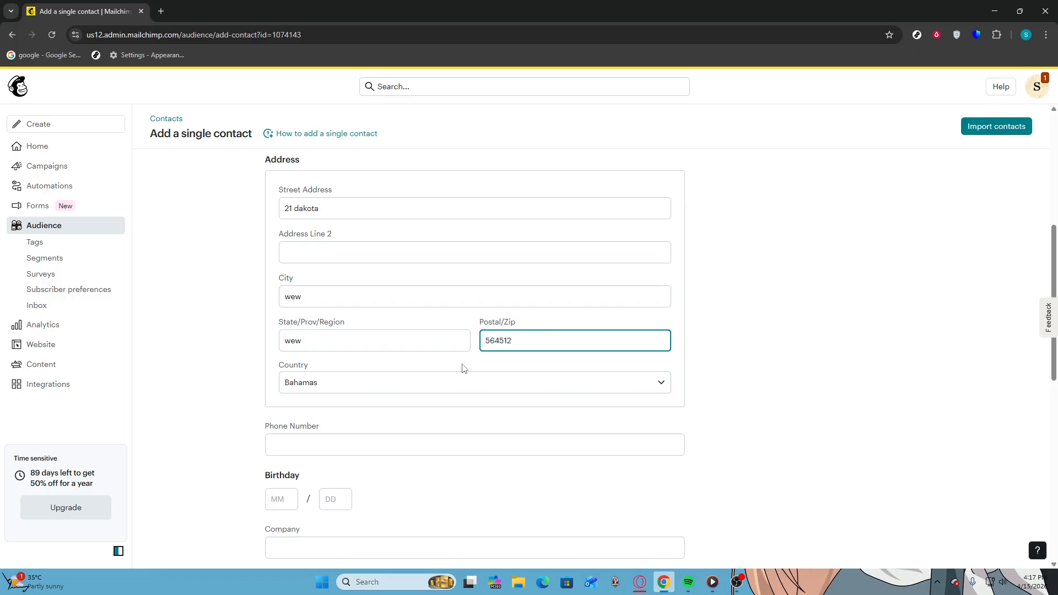
left_click(343, 446)
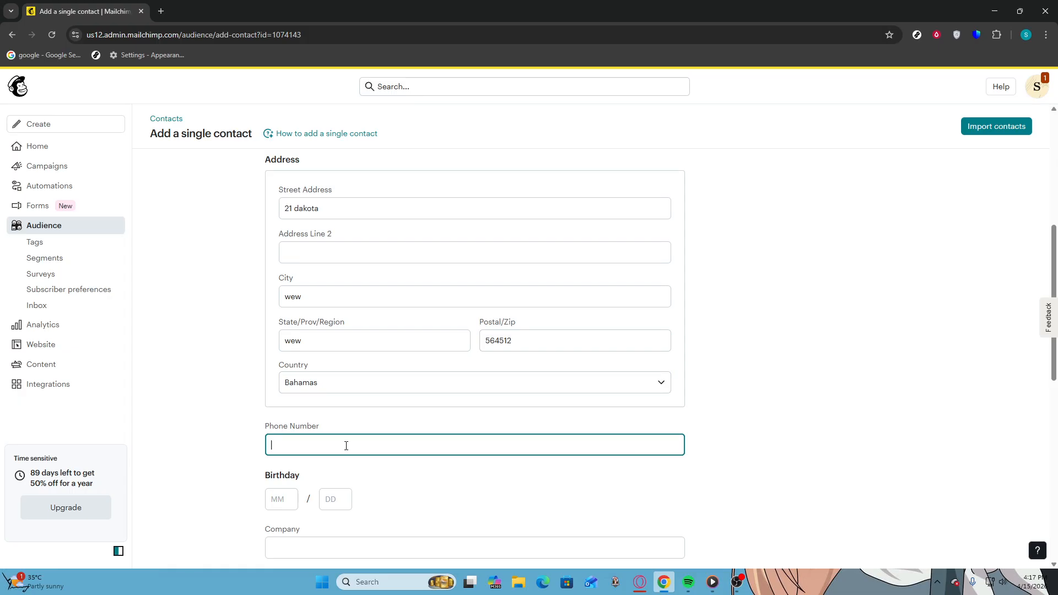
left_click(279, 501)
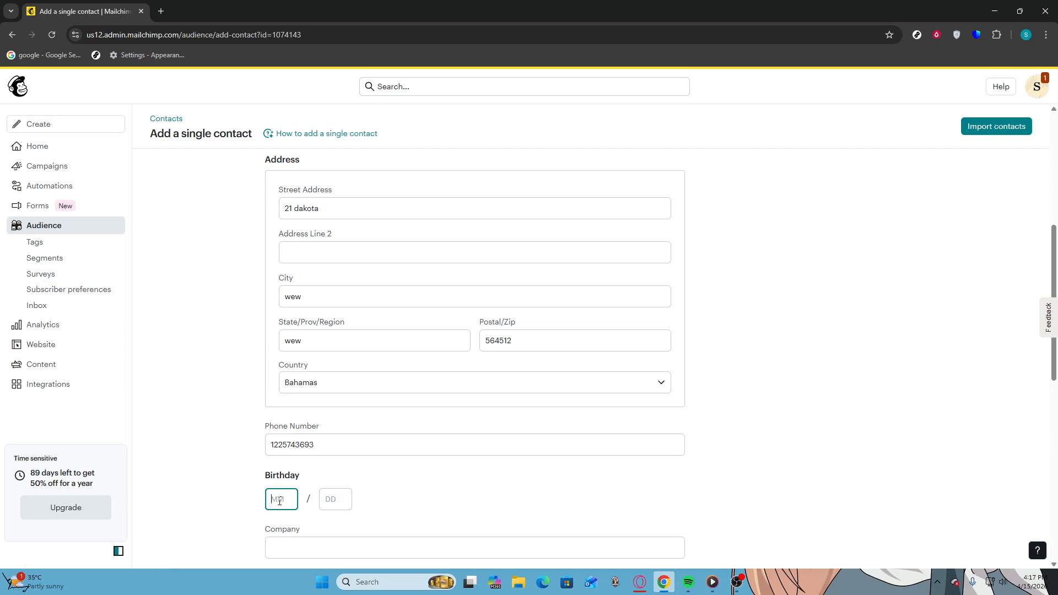
Set the contact's birthday to month 08, day 18
type("08")
left_click(331, 498)
type("18")
scroll(331, 499, "down", 1)
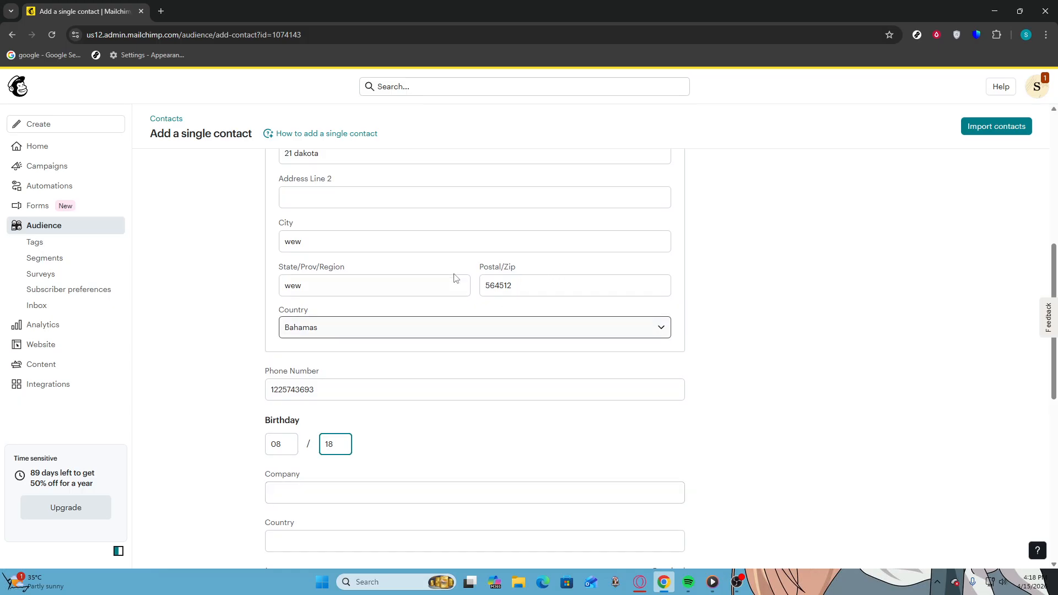
Leave Company empty and enter 12 in the required wew field
left_click(315, 497)
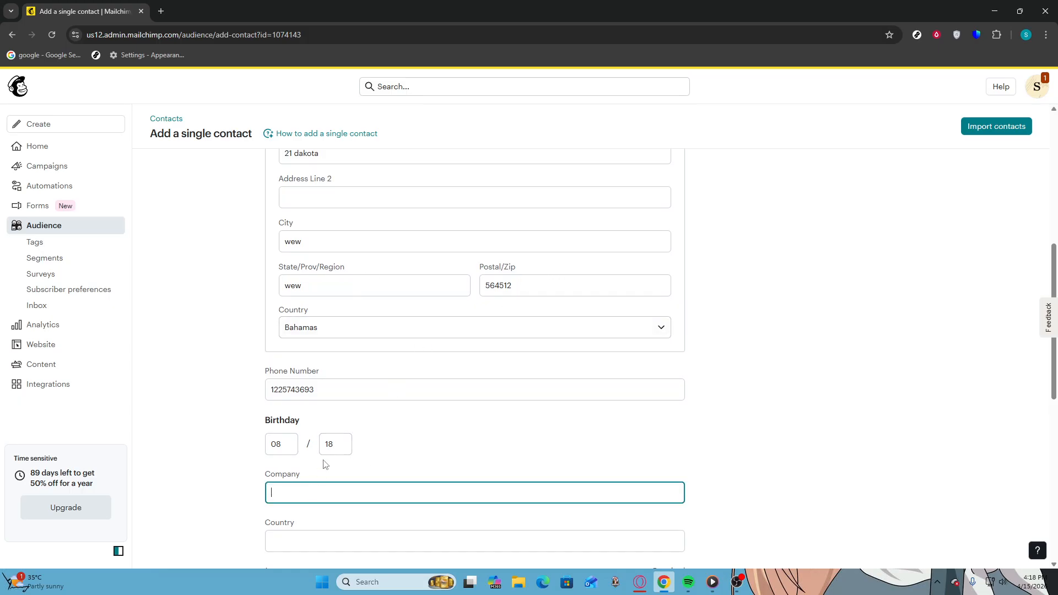
scroll(319, 472, "down", 2)
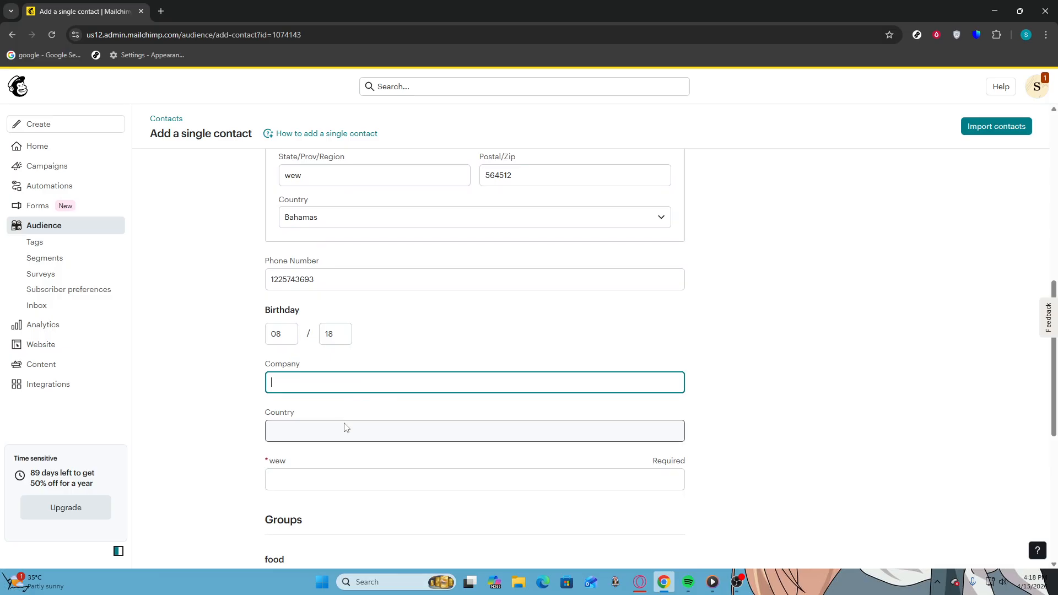
left_click(320, 479)
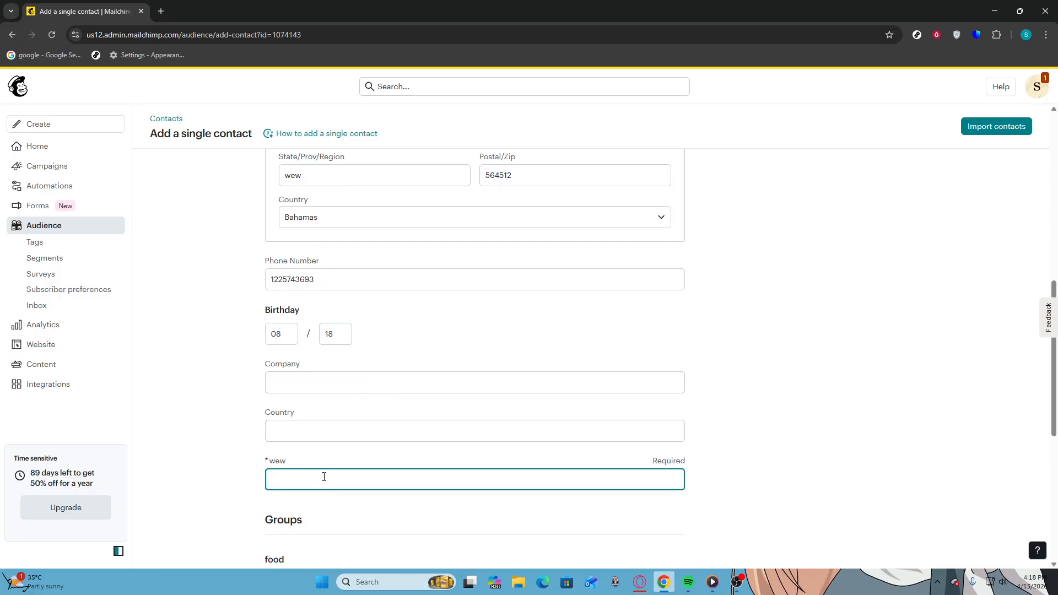
type("12")
scroll(325, 474, "down", 4)
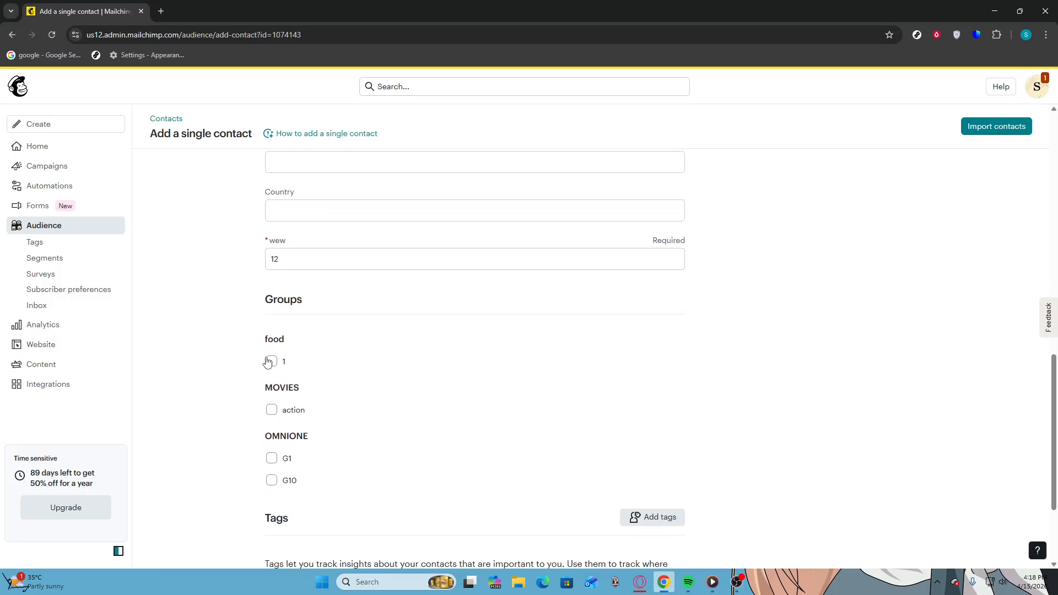
scroll(392, 299, "up", 2)
Type BAHAMAS into the extra Country text field
left_click(341, 322)
scroll(378, 281, "up", 1)
scroll(378, 285, "up", 3)
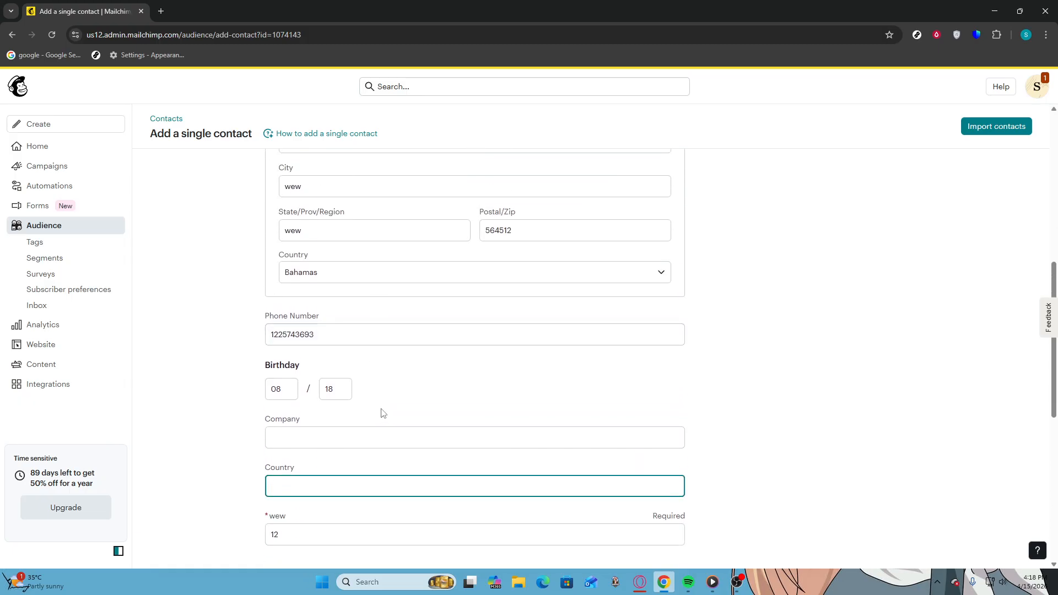
type("BAHAMAS")
scroll(395, 413, "down", 5)
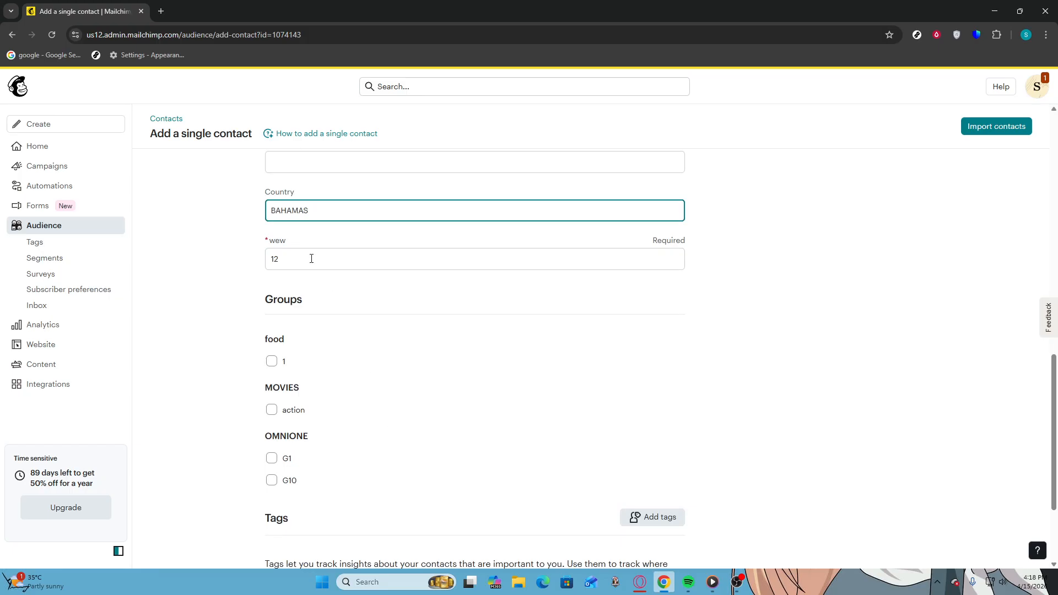
scroll(389, 277, "up", 3)
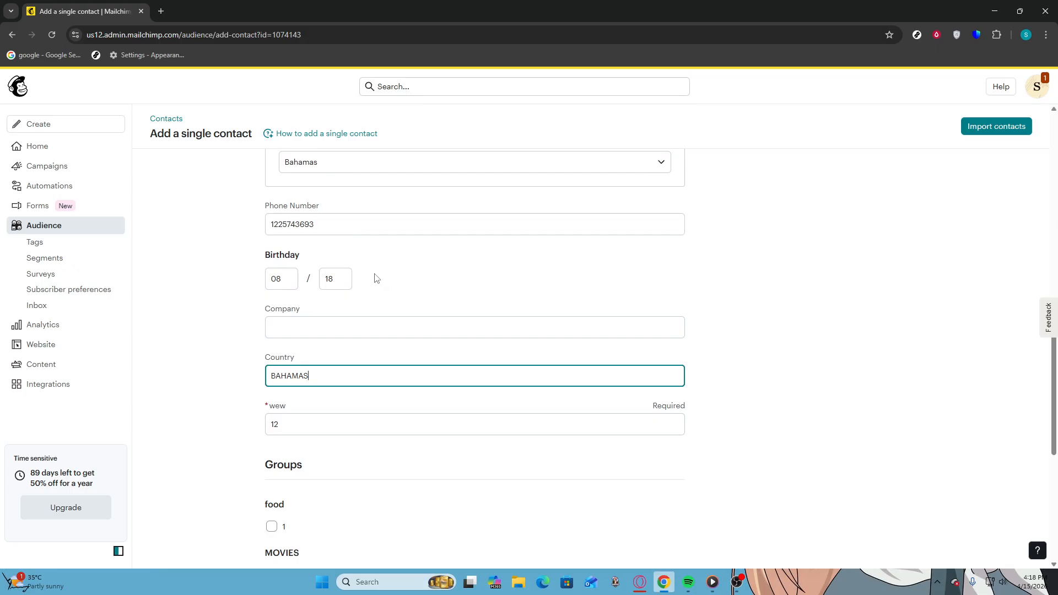
Tick the food group checkbox 1 under Groups
scroll(363, 303, "down", 2)
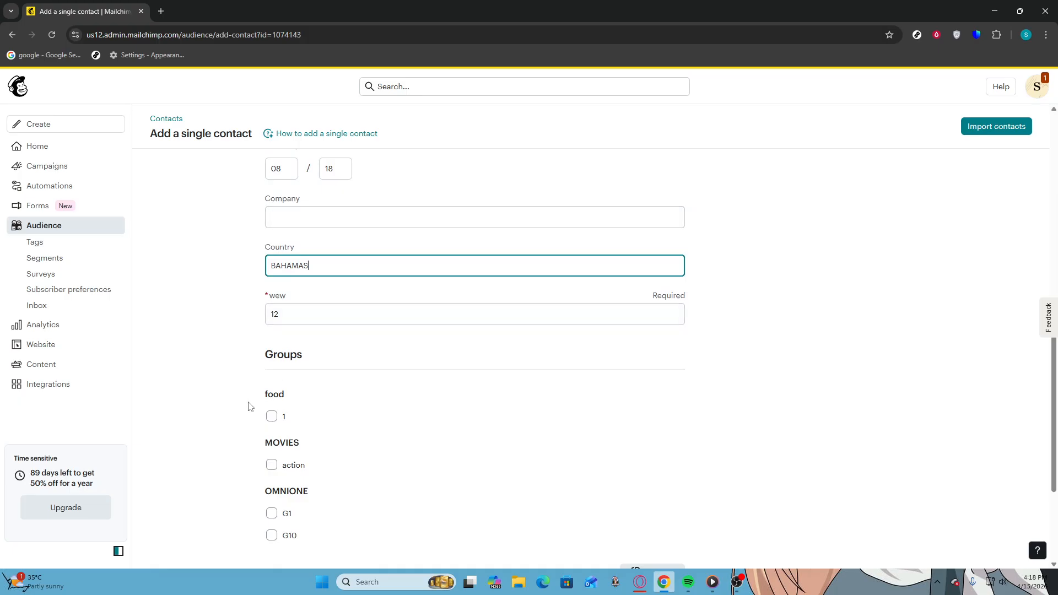
scroll(264, 386, "down", 1)
scroll(276, 371, "down", 1)
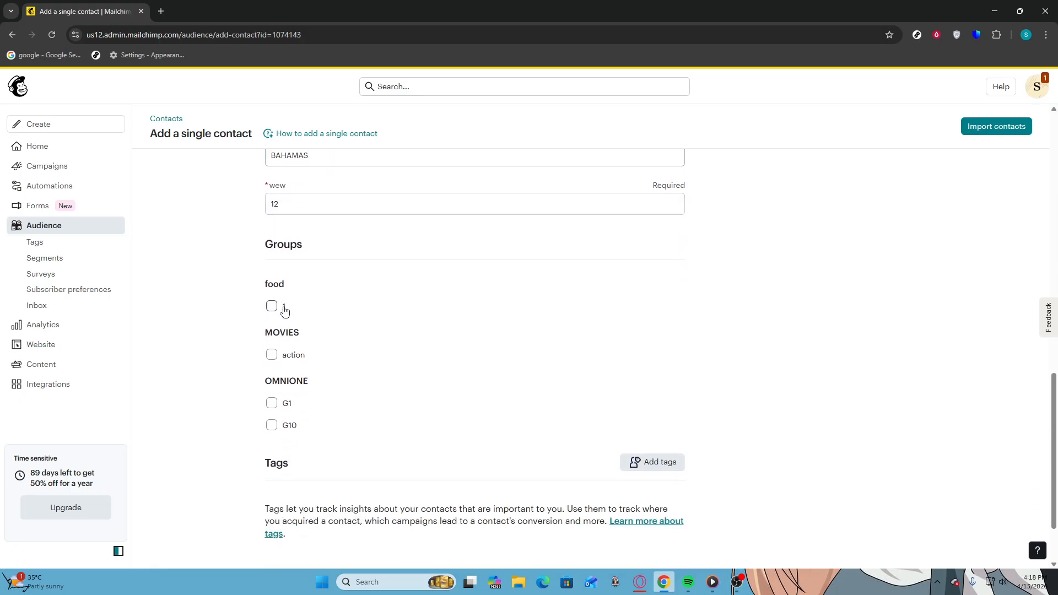
left_click(273, 307)
scroll(274, 359, "down", 2)
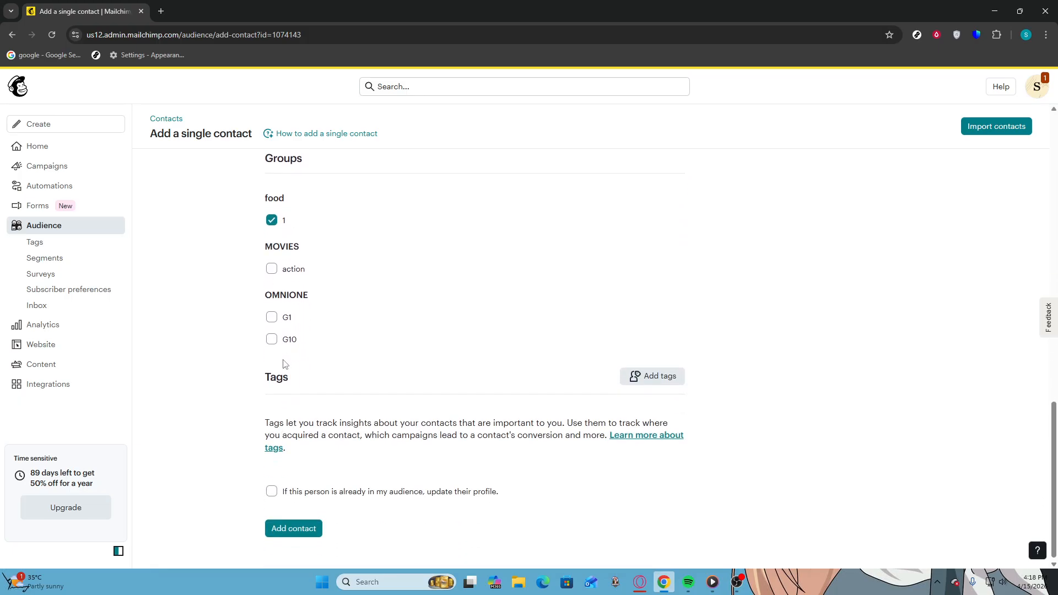
Confirm permission to email the person and add the contact to the audience
left_click(272, 490)
left_click(271, 490)
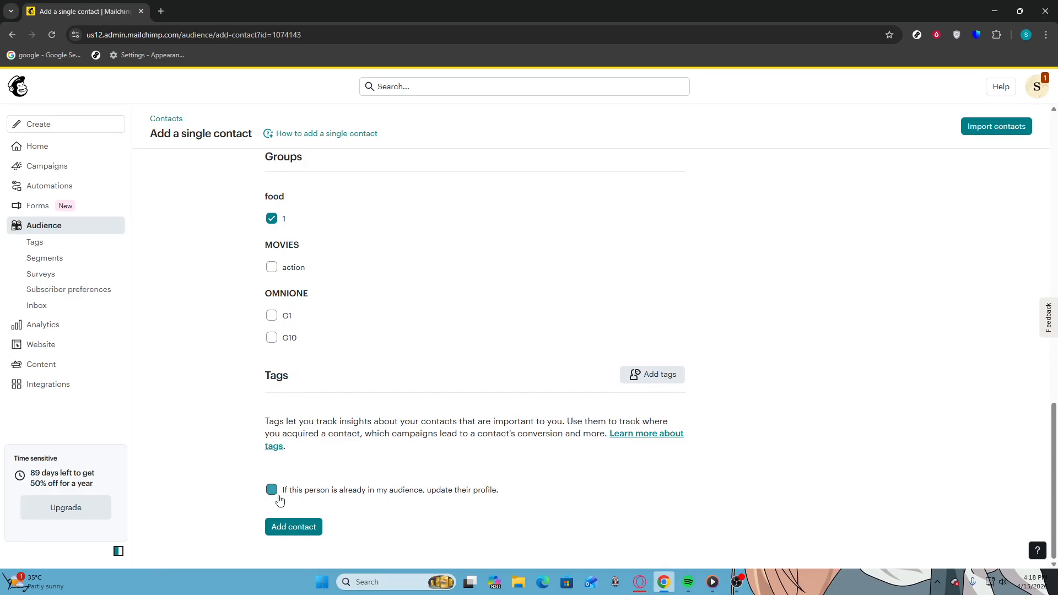
left_click(296, 527)
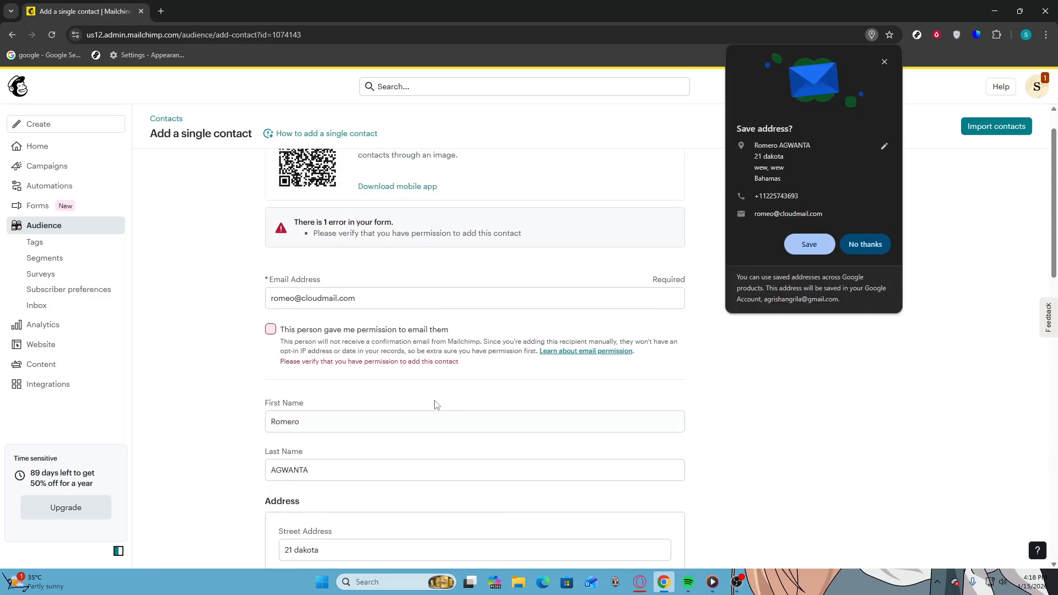
left_click(271, 330)
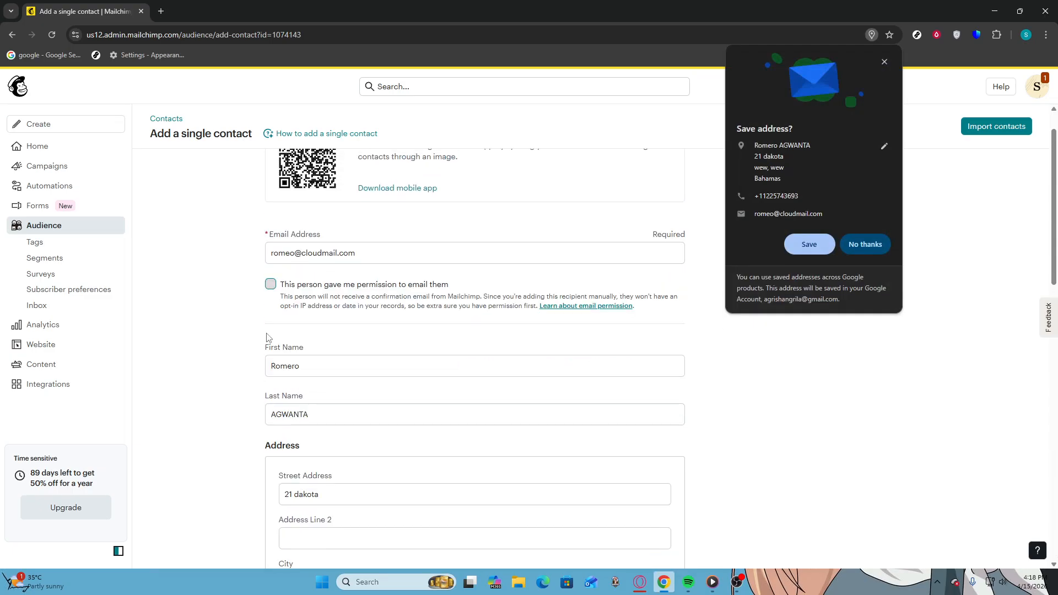
scroll(295, 350, "down", 15)
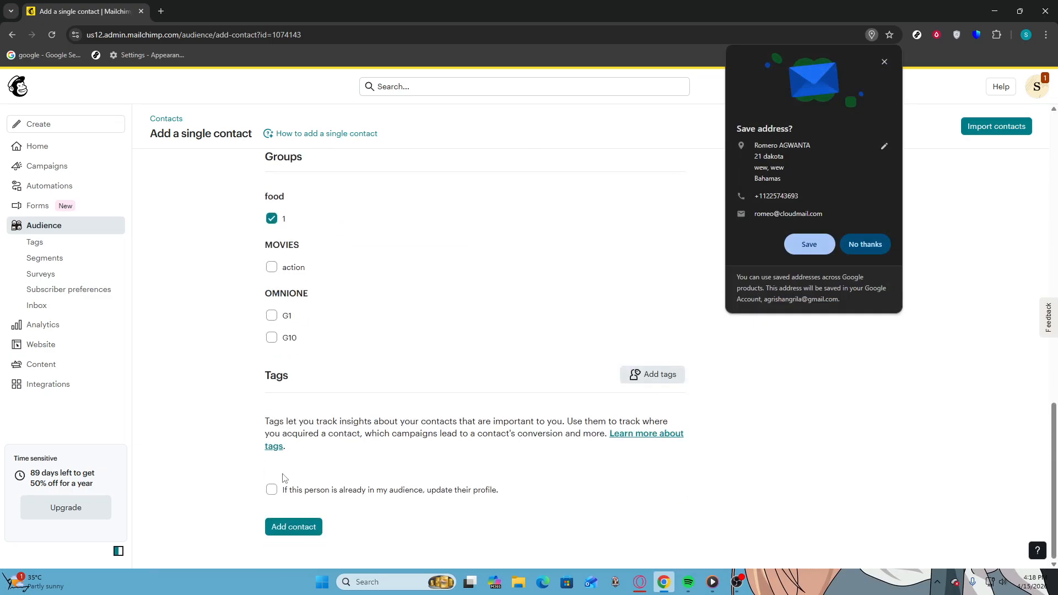
left_click(286, 532)
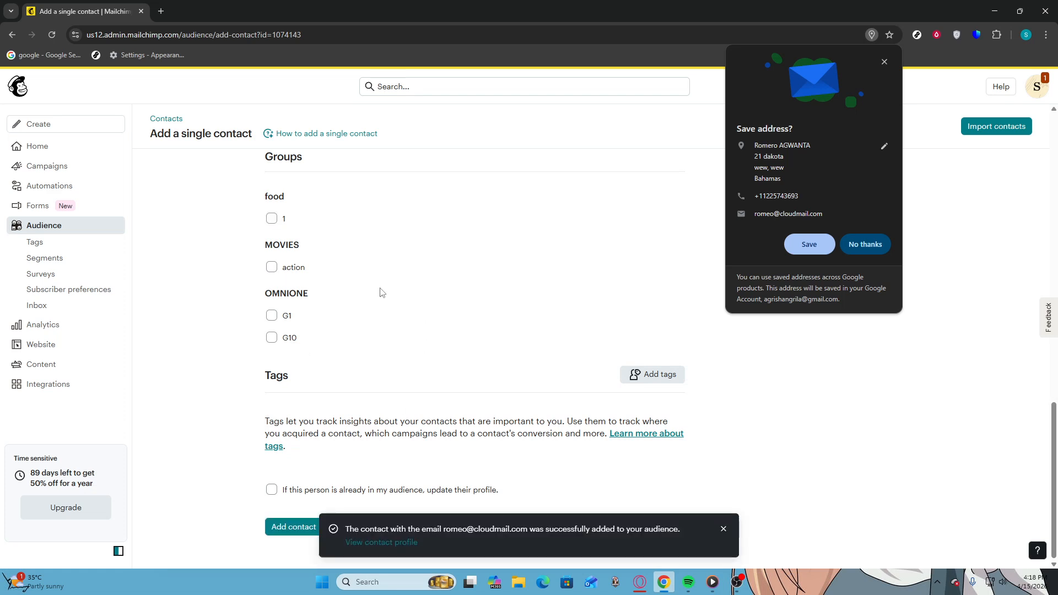
Decline Chrome's save-address prompt and return to the Audience contact list
scroll(380, 293, "up", 4)
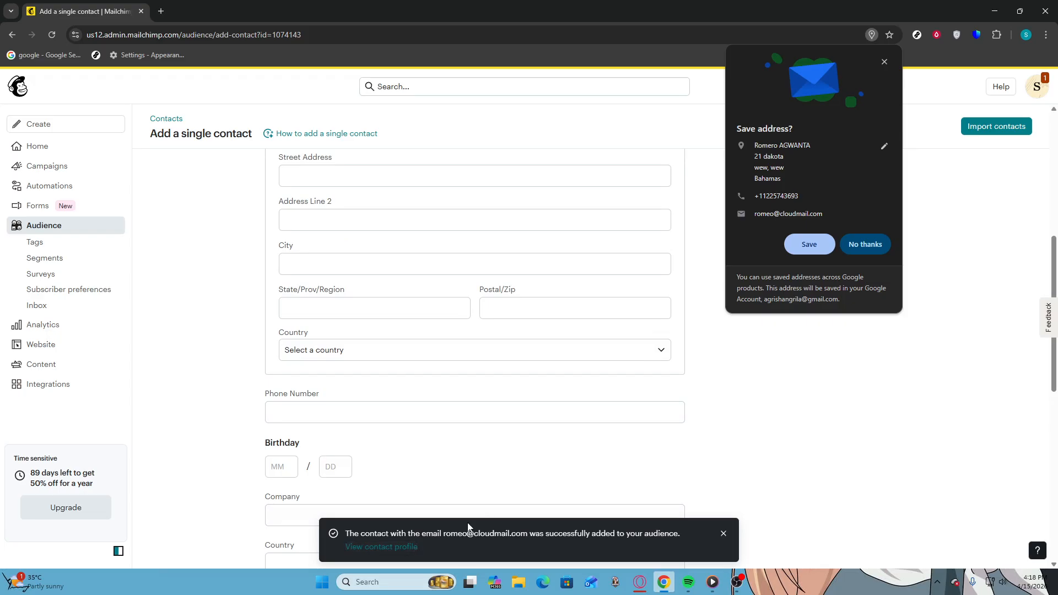
left_click(863, 243)
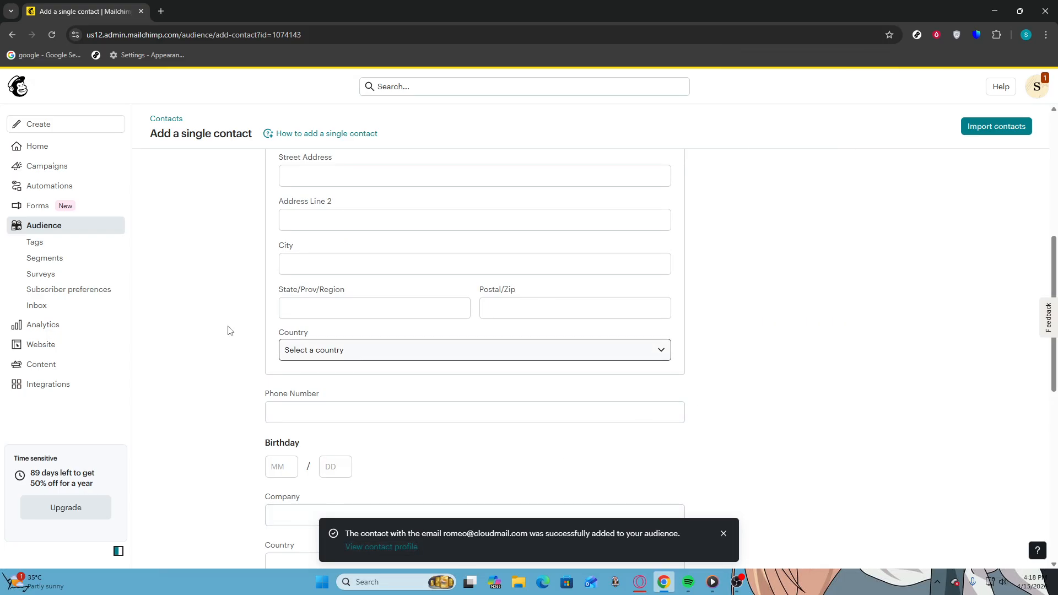
left_click(42, 227)
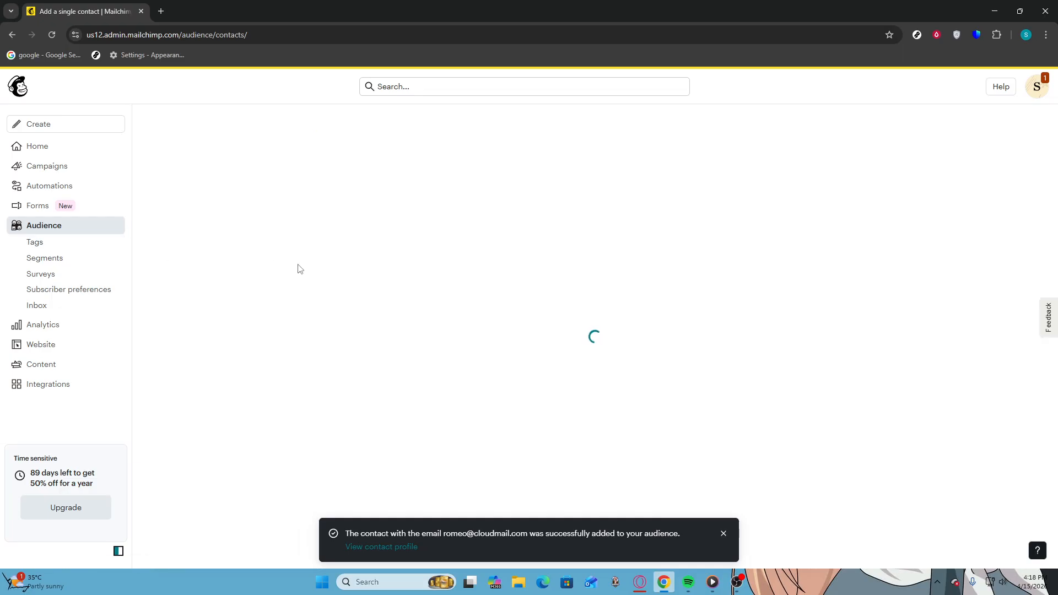